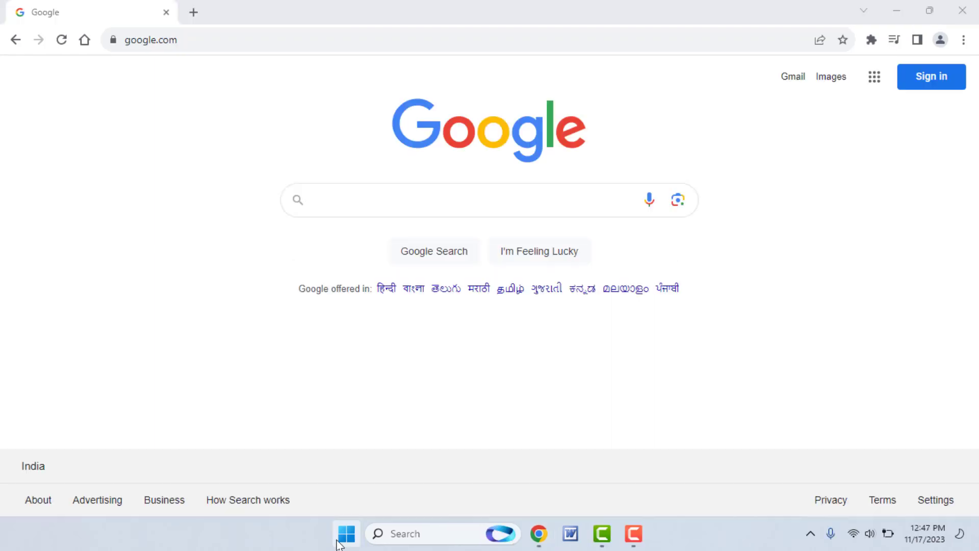
Open the Windows Start menu from the taskbar with google.com showing in Chrome.
{"action": "left_click", "coordinate": [346, 534]}
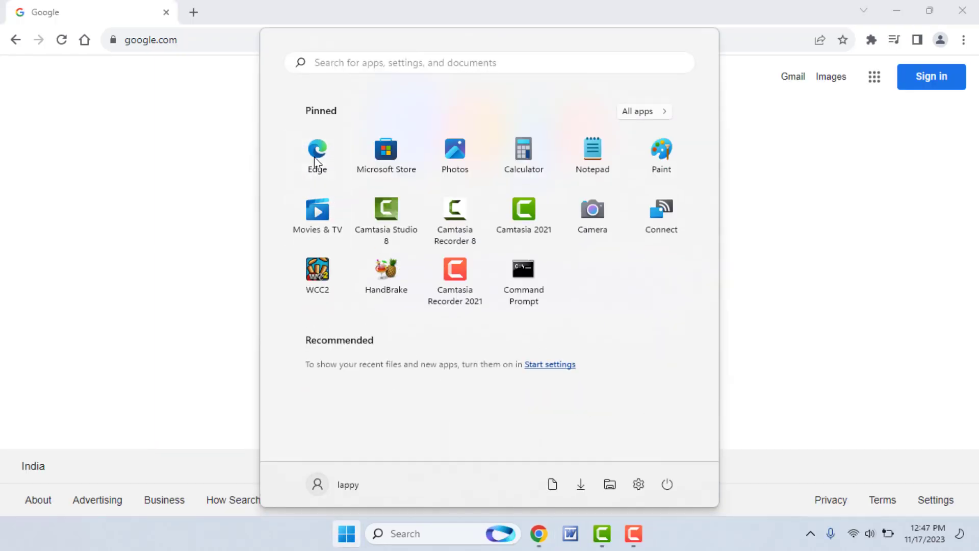
Launch Microsoft Edge from the Start menu's pinned apps and scroll through its news feed.
{"action": "left_click", "coordinate": [317, 153]}
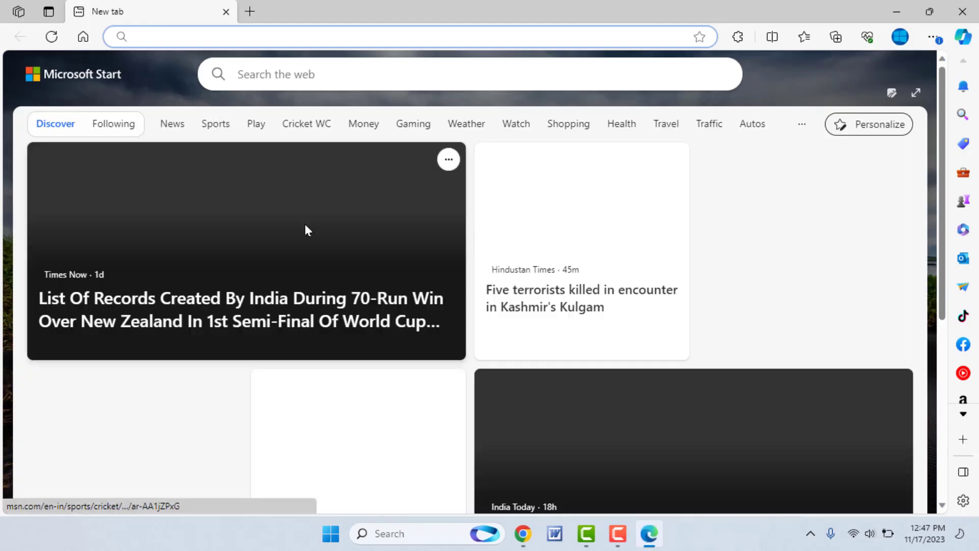
{"action": "scroll", "coordinate": [479, 280], "scroll_direction": "down", "scroll_amount": 6}
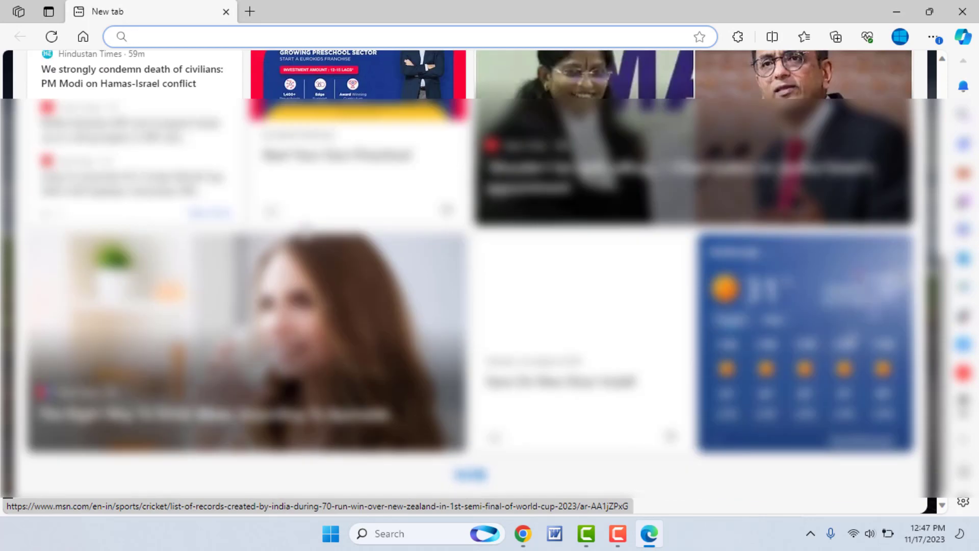
{"action": "scroll", "coordinate": [480, 281], "scroll_direction": "up", "scroll_amount": 6}
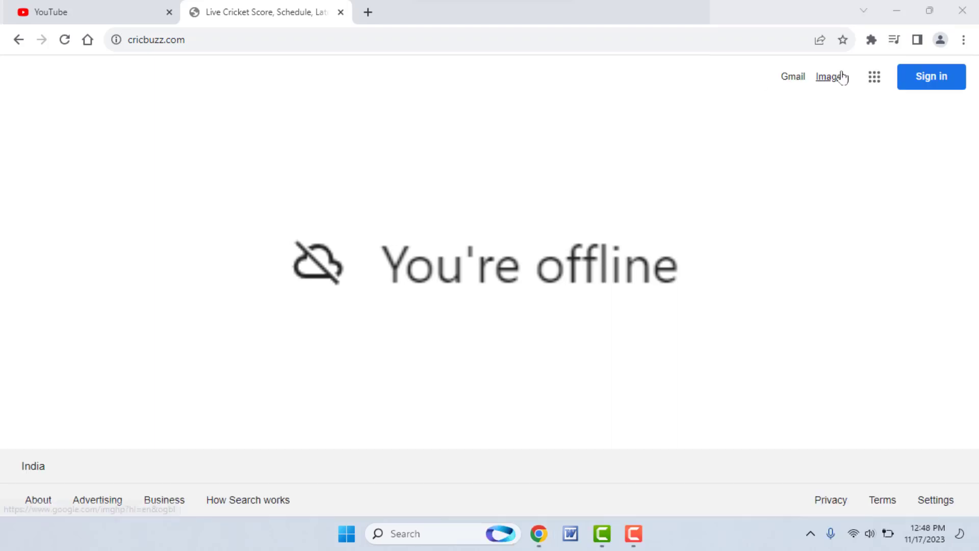
Go to Help > About Google Chrome to begin updating version 119.0.6045.124.
{"action": "left_click", "coordinate": [963, 40]}
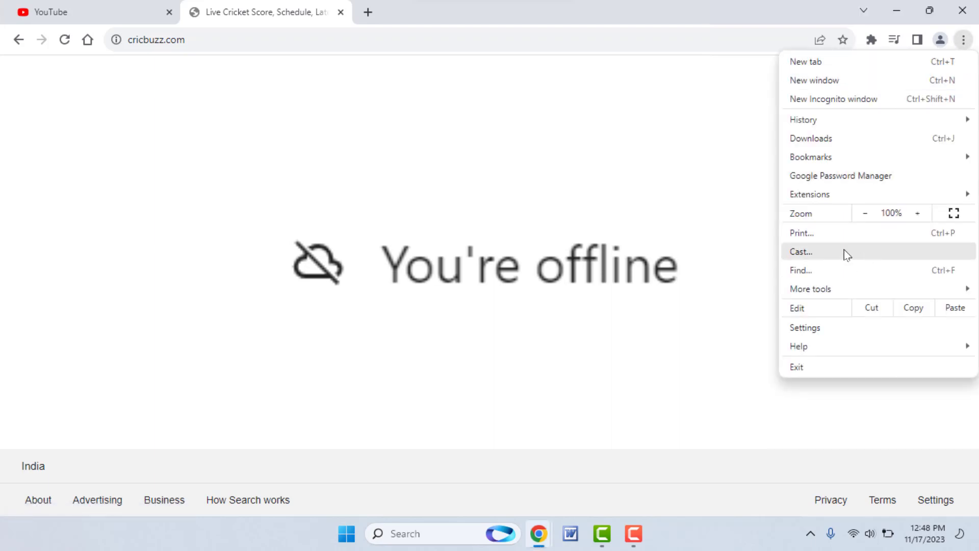
{"action": "mouse_move", "coordinate": [805, 348]}
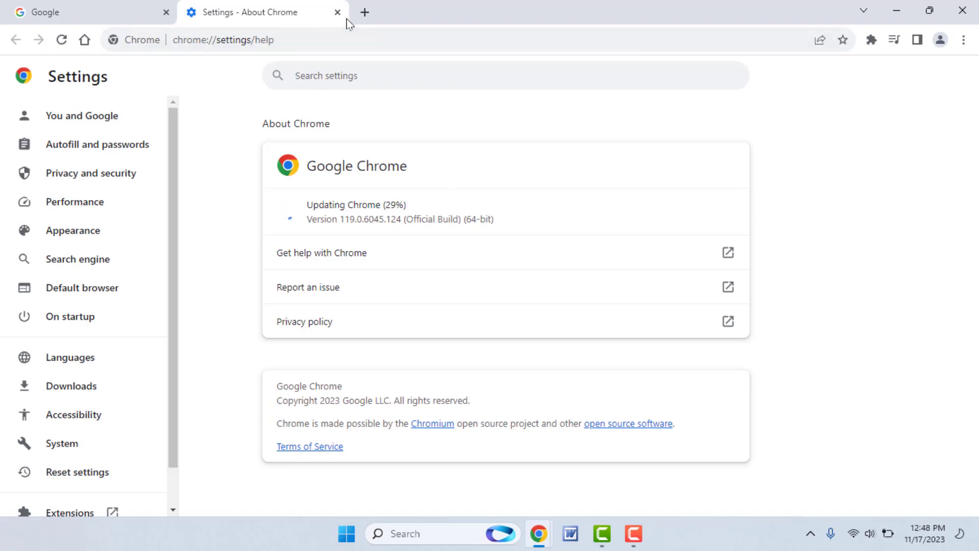
From the Google tab, open Chrome Settings, visit System, then go to Privacy and security.
{"action": "left_click", "coordinate": [120, 12]}
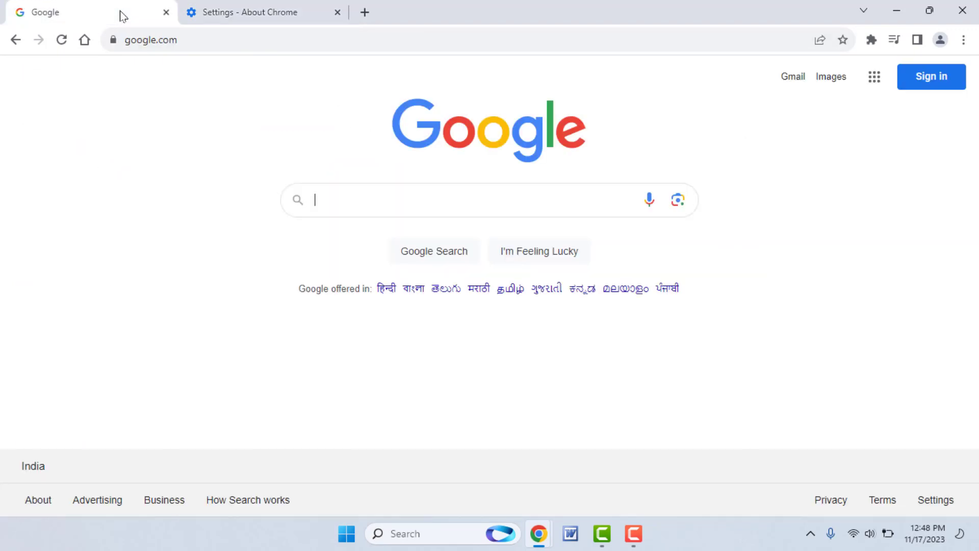
{"action": "left_click", "coordinate": [963, 41]}
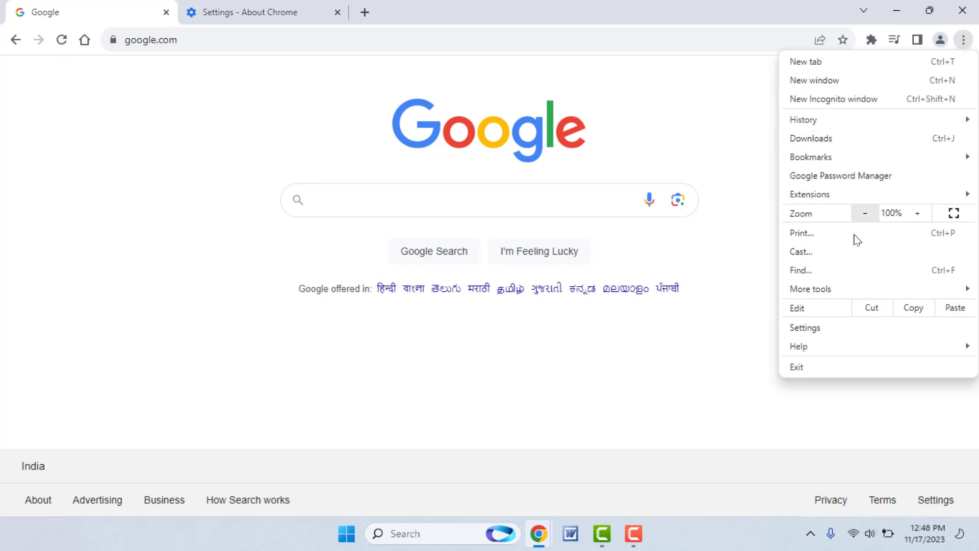
{"action": "left_click", "coordinate": [821, 327]}
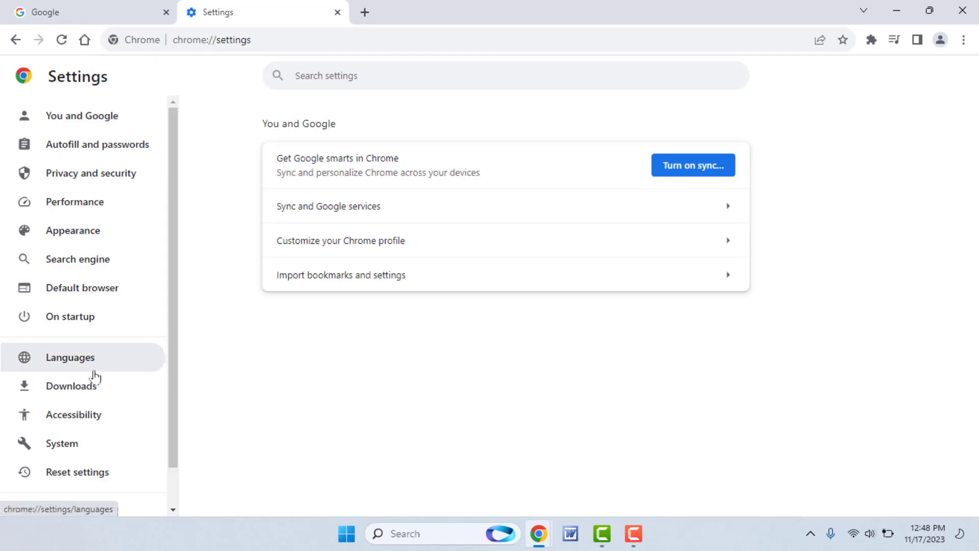
{"action": "scroll", "coordinate": [92, 387], "scroll_direction": "down", "scroll_amount": 1}
{"action": "left_click", "coordinate": [85, 399]}
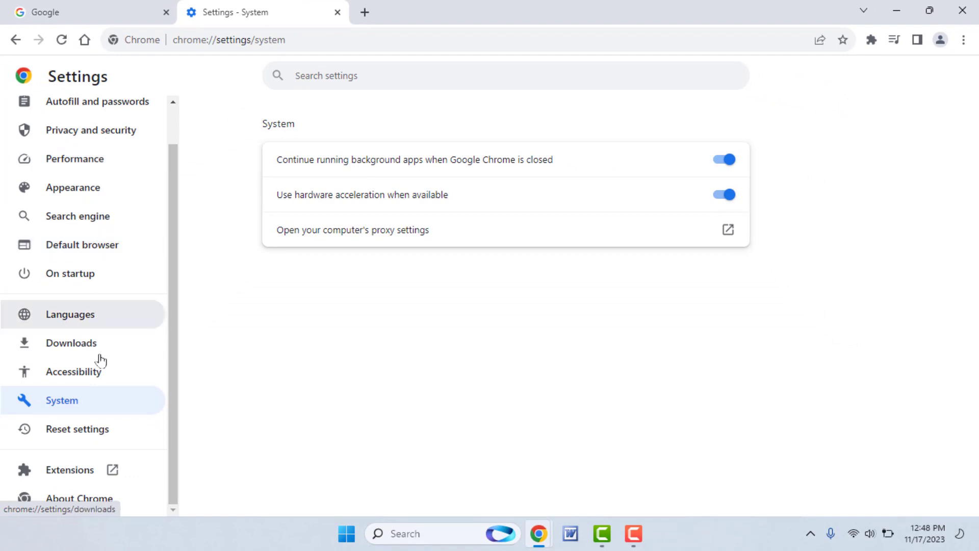
{"action": "scroll", "coordinate": [94, 372], "scroll_direction": "up", "scroll_amount": 2}
{"action": "left_click", "coordinate": [93, 177]}
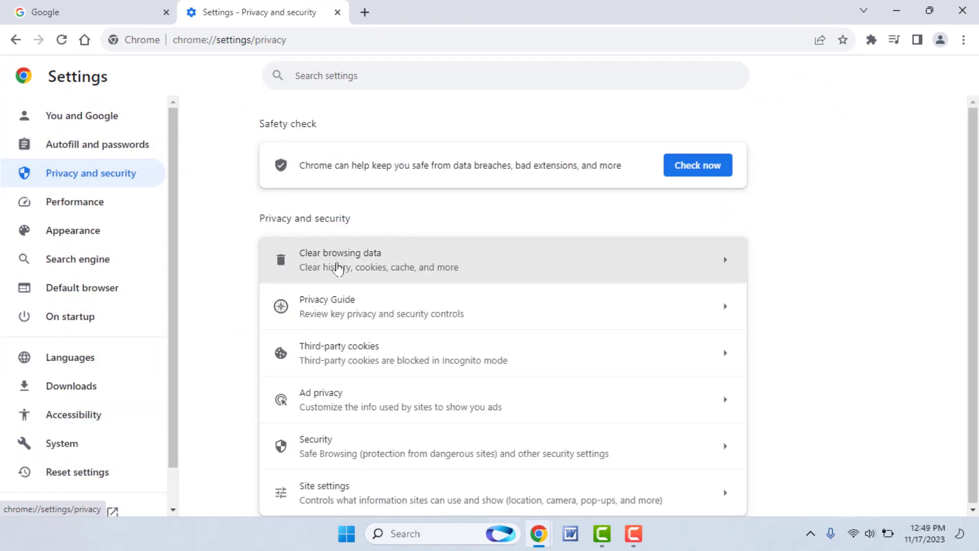
Open Clear browsing data and also tick passwords, autofill form data and site settings.
{"action": "left_click", "coordinate": [336, 270]}
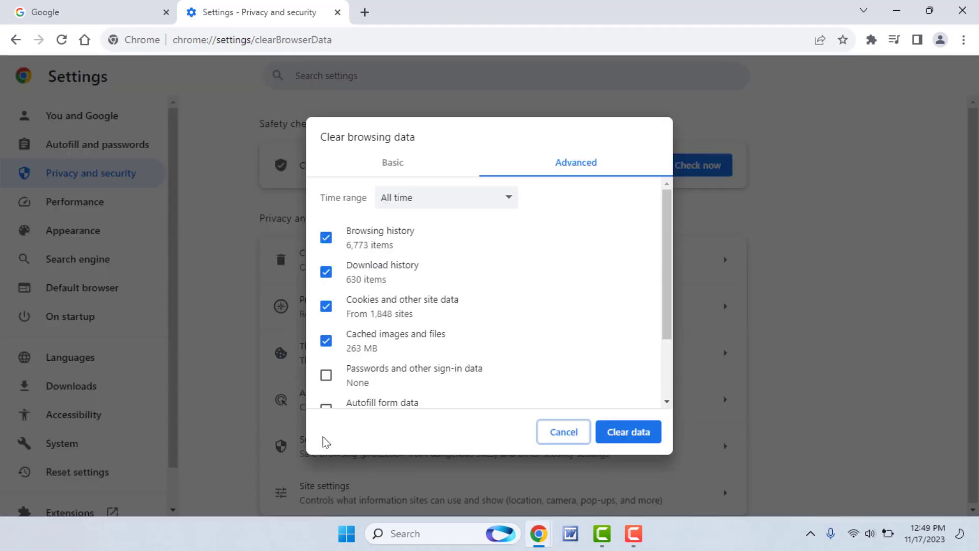
{"action": "scroll", "coordinate": [380, 355], "scroll_direction": "down", "scroll_amount": 1}
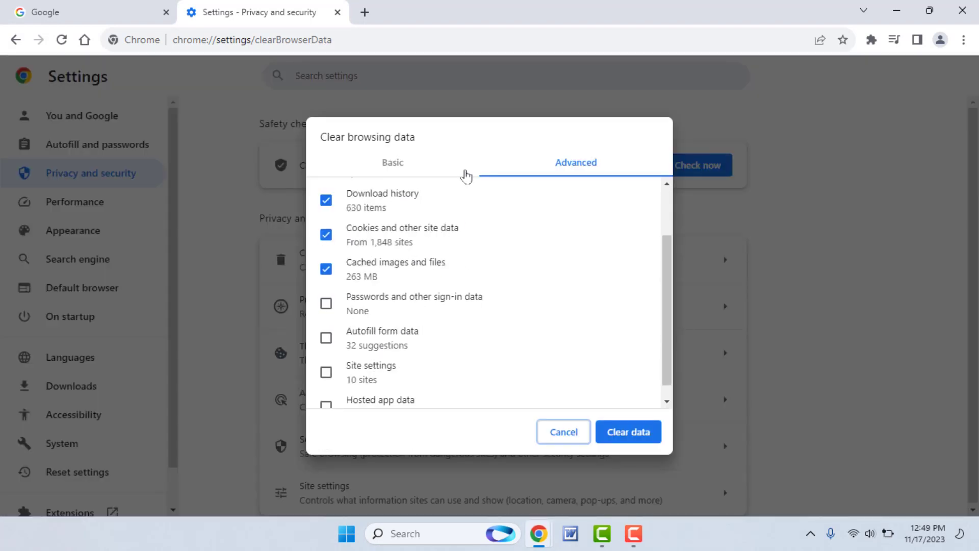
{"action": "left_click", "coordinate": [370, 305]}
{"action": "left_click", "coordinate": [370, 339]}
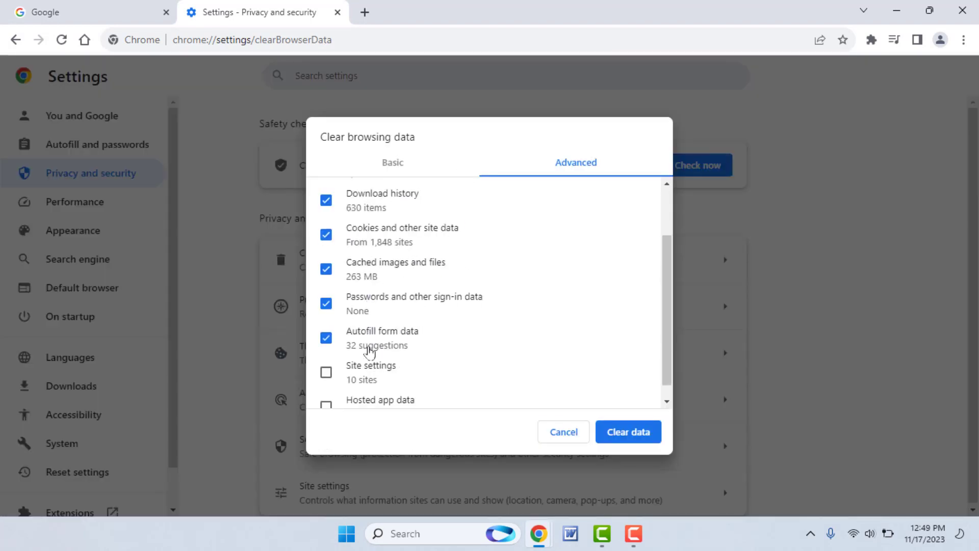
{"action": "left_click", "coordinate": [371, 375]}
{"action": "scroll", "coordinate": [494, 330], "scroll_direction": "up", "scroll_amount": 2}
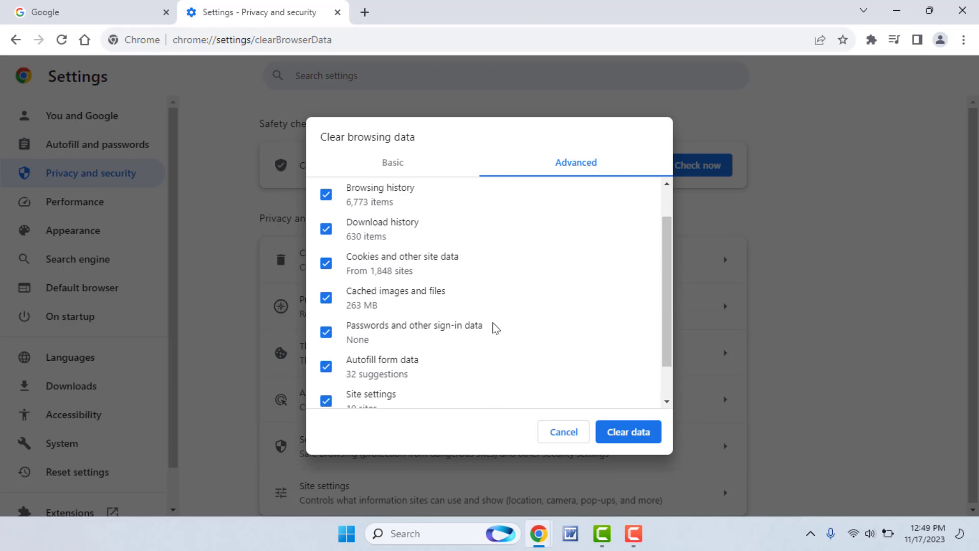
Keep the time range at All time, then cancel the dialog without clearing anything.
{"action": "left_click", "coordinate": [423, 207]}
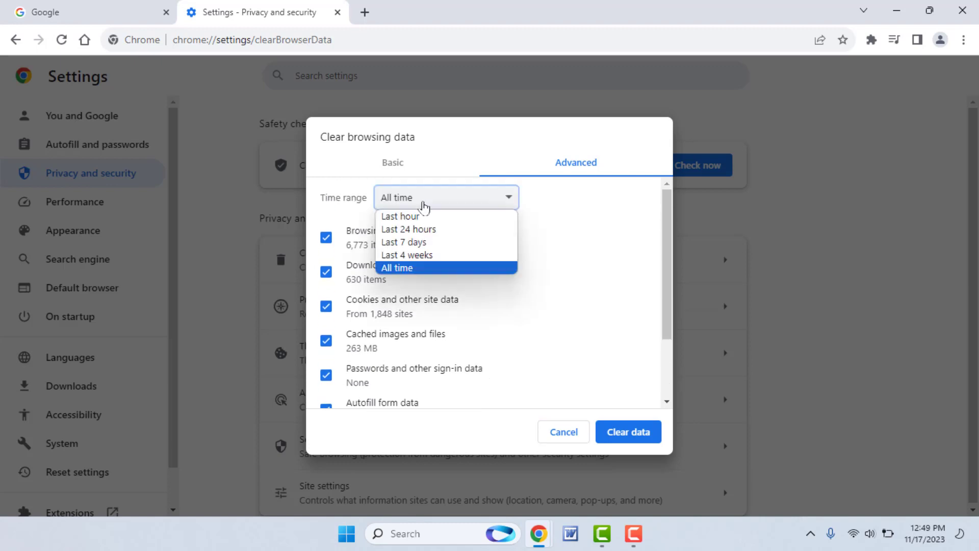
{"action": "left_click", "coordinate": [435, 271]}
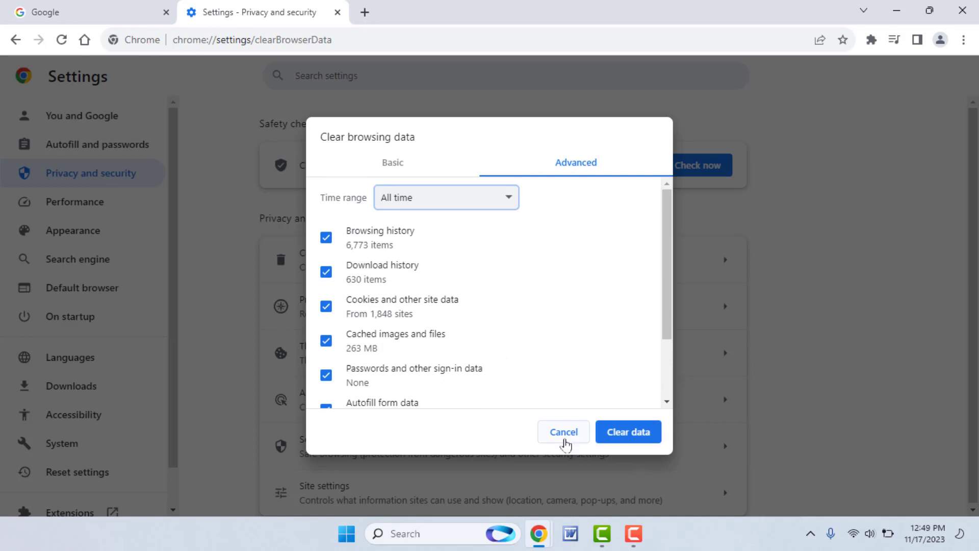
{"action": "left_click", "coordinate": [564, 443]}
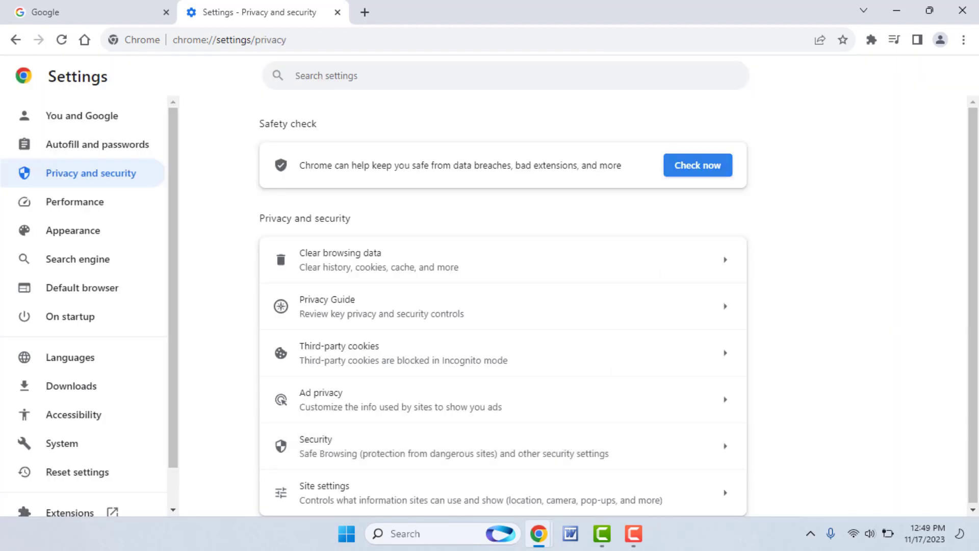
Show the desktop and launch Google Chrome from a Start search for 'google chrome'.
{"action": "key", "text": "super+d"}
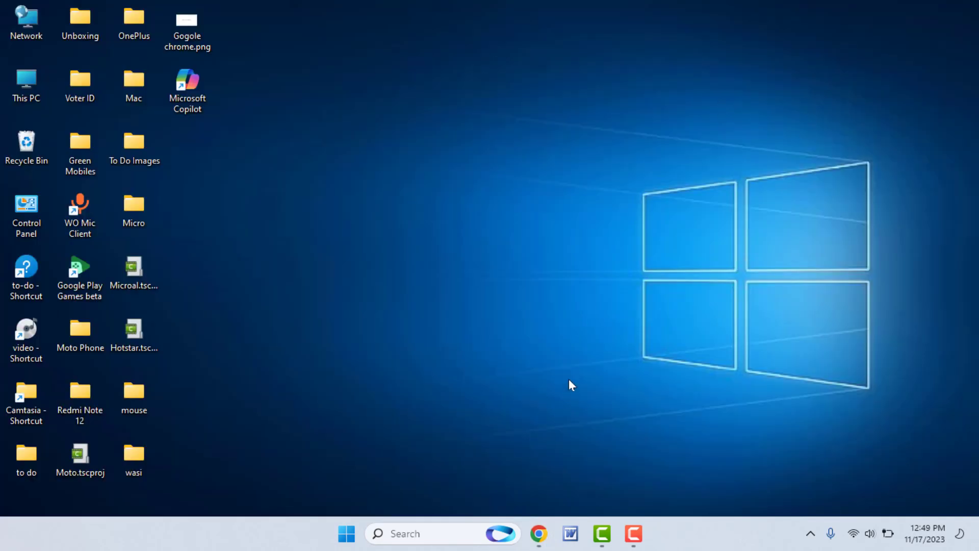
{"action": "key", "text": "super"}
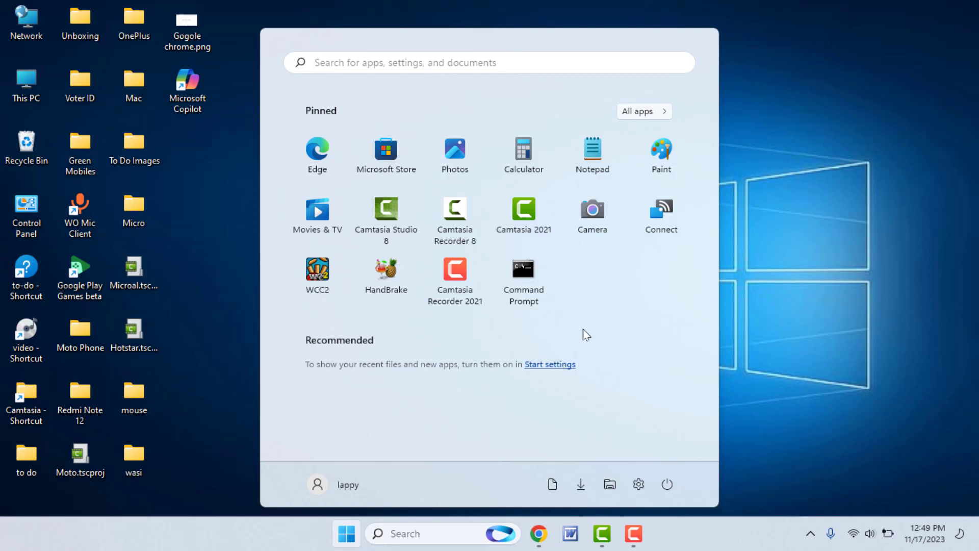
{"action": "type", "text": "google chrome"}
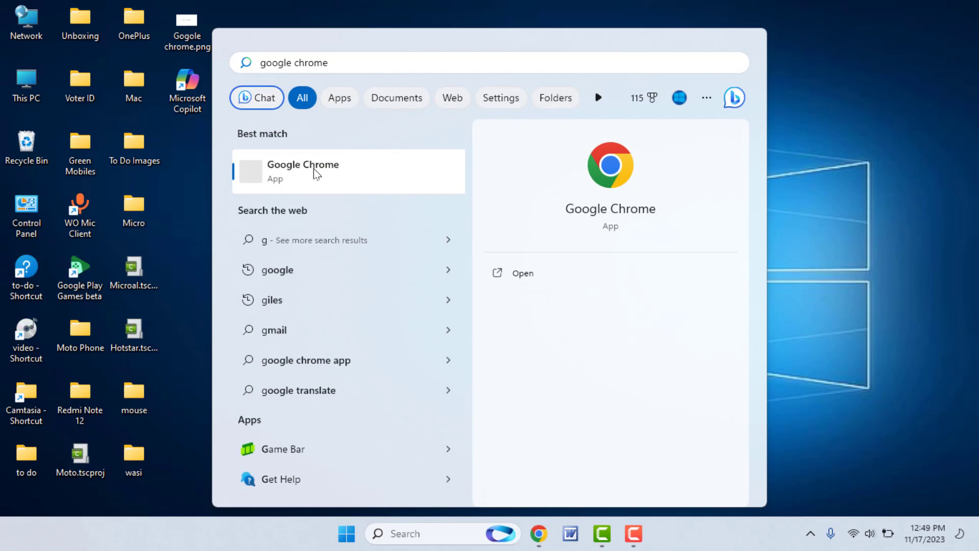
{"action": "left_click", "coordinate": [363, 149]}
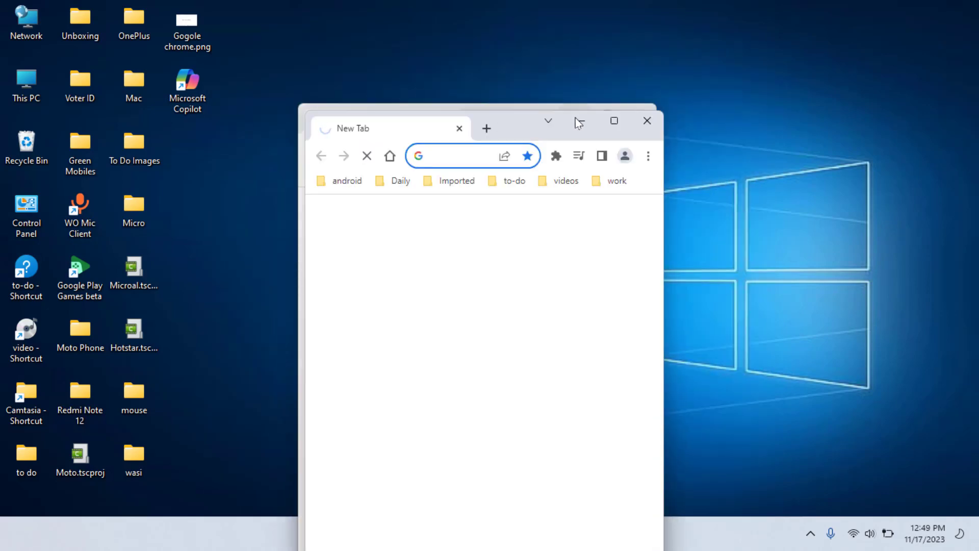
Maximize the new Chrome window and load the Google home page.
{"action": "left_click", "coordinate": [612, 122]}
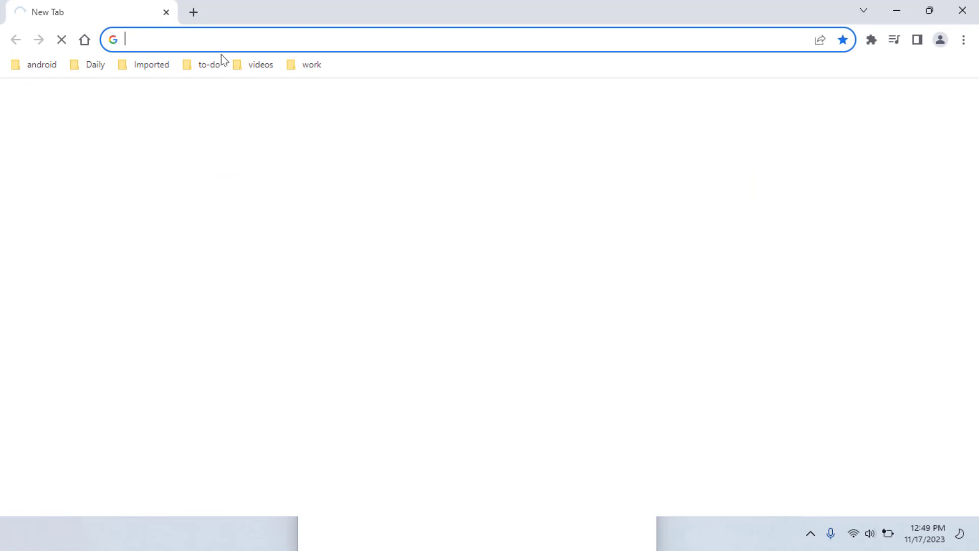
{"action": "type", "text": "g"}
{"action": "key", "text": "Return"}
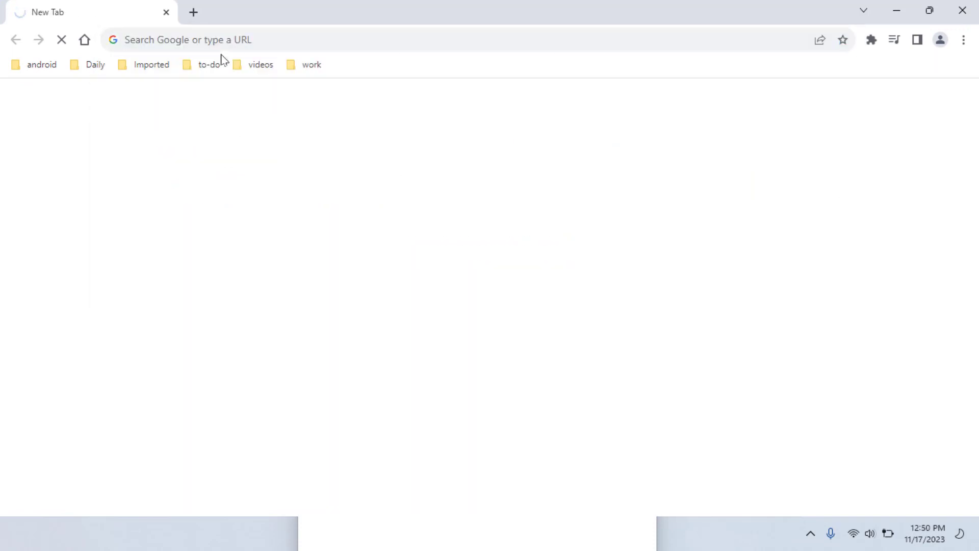
{"action": "left_click", "coordinate": [192, 38]}
{"action": "type", "text": "g"}
{"action": "key", "text": "Return"}
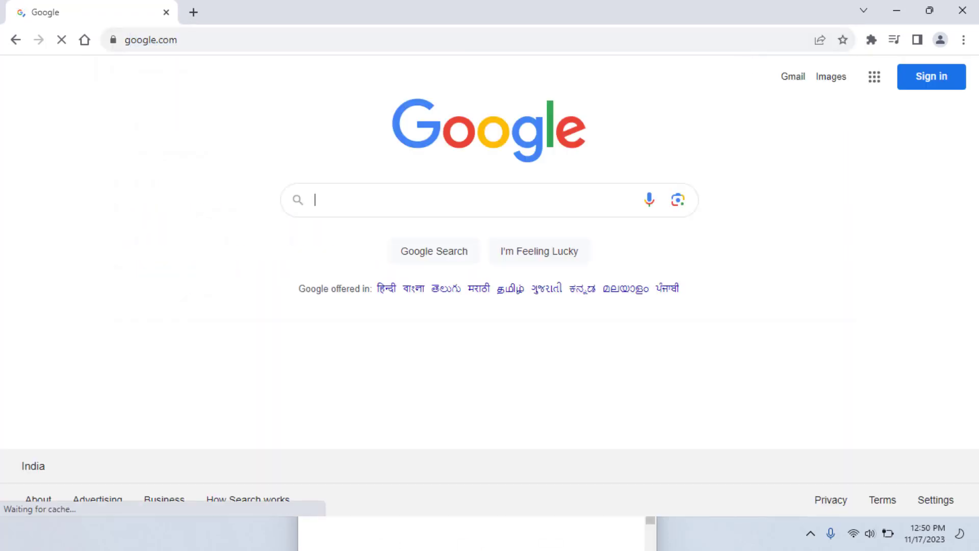
View the Reset settings section in Chrome Settings, then close the Settings tab.
{"action": "left_click", "coordinate": [963, 39]}
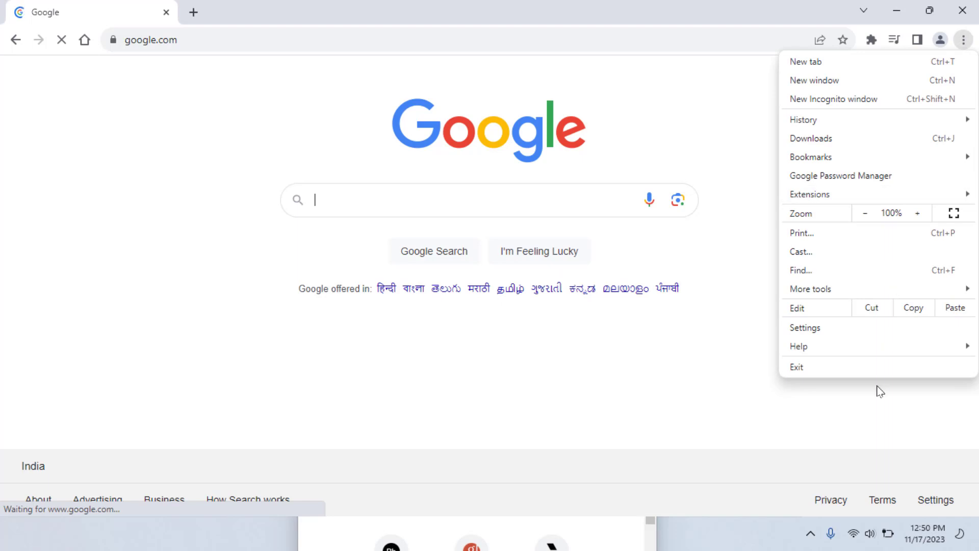
{"action": "left_click", "coordinate": [827, 330]}
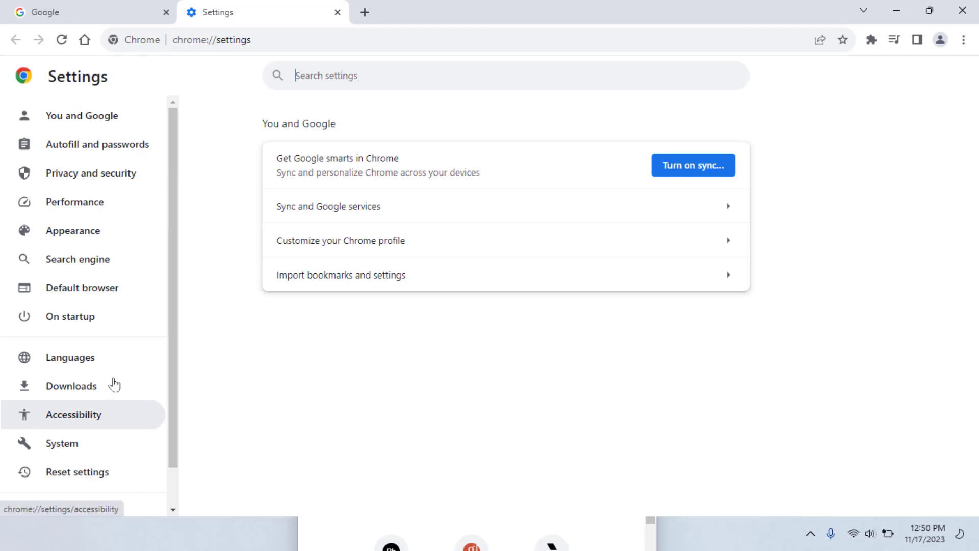
{"action": "left_click", "coordinate": [91, 475]}
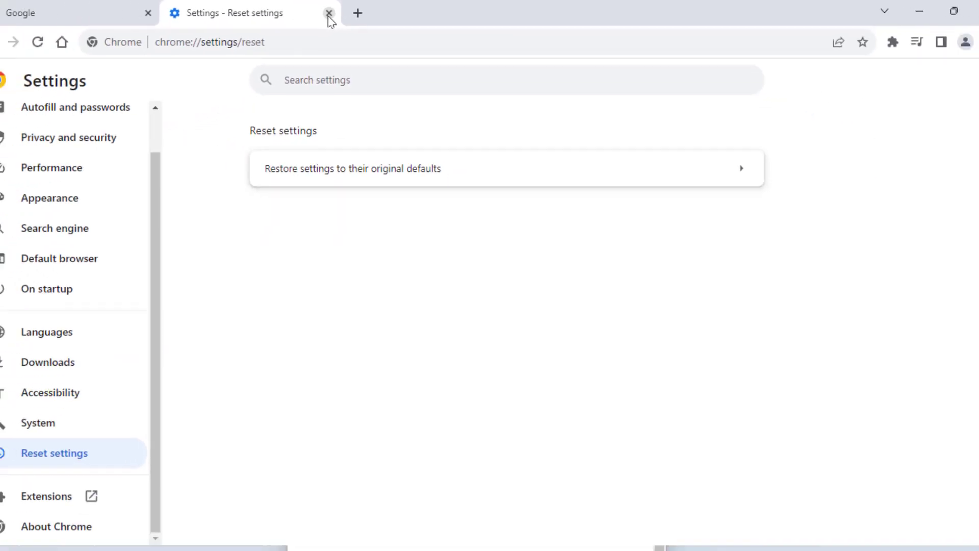
{"action": "left_click", "coordinate": [328, 13]}
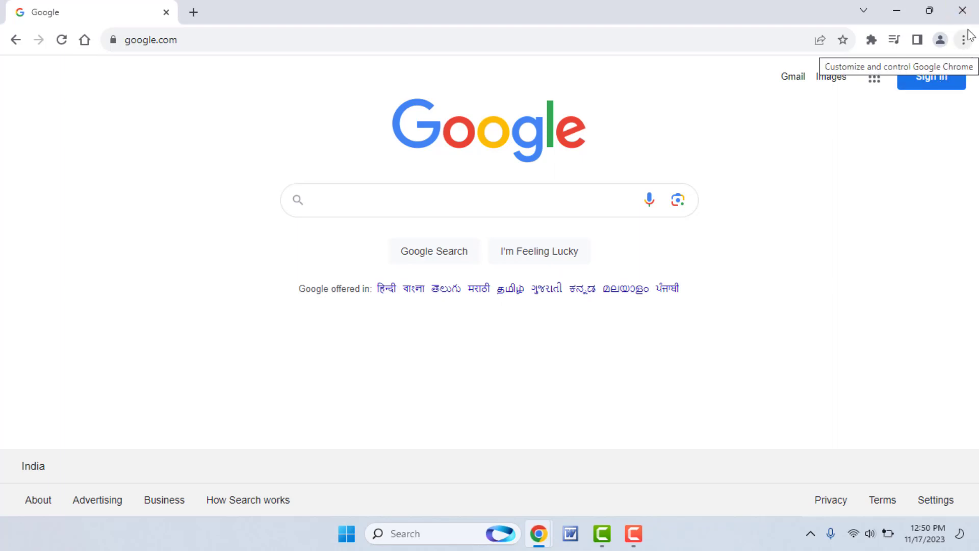
Close the Chrome window and open Control Panel from its desktop icon.
{"action": "left_click", "coordinate": [963, 11]}
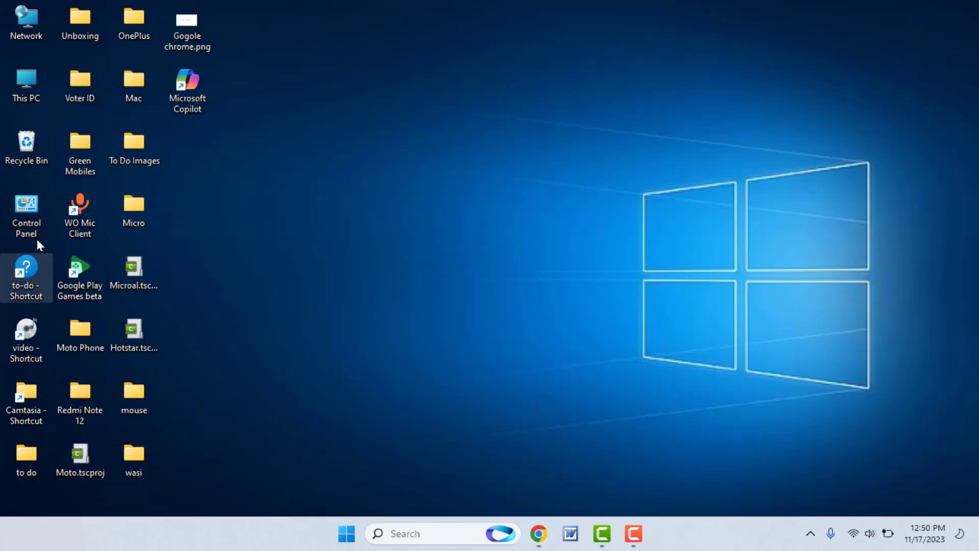
{"action": "double_click", "coordinate": [30, 212]}
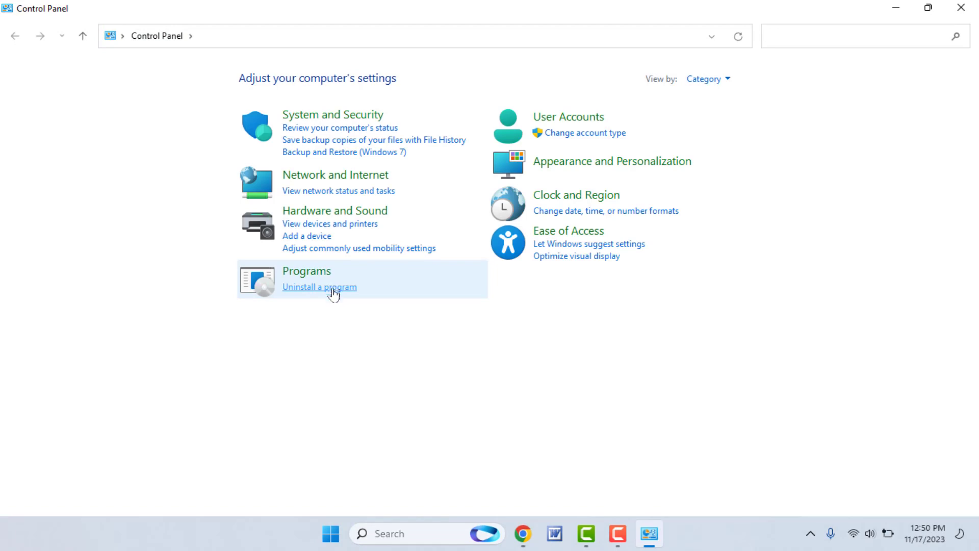
Select Google Chrome in Programs and Features, choose Uninstall, then close the window.
{"action": "left_click", "coordinate": [336, 287]}
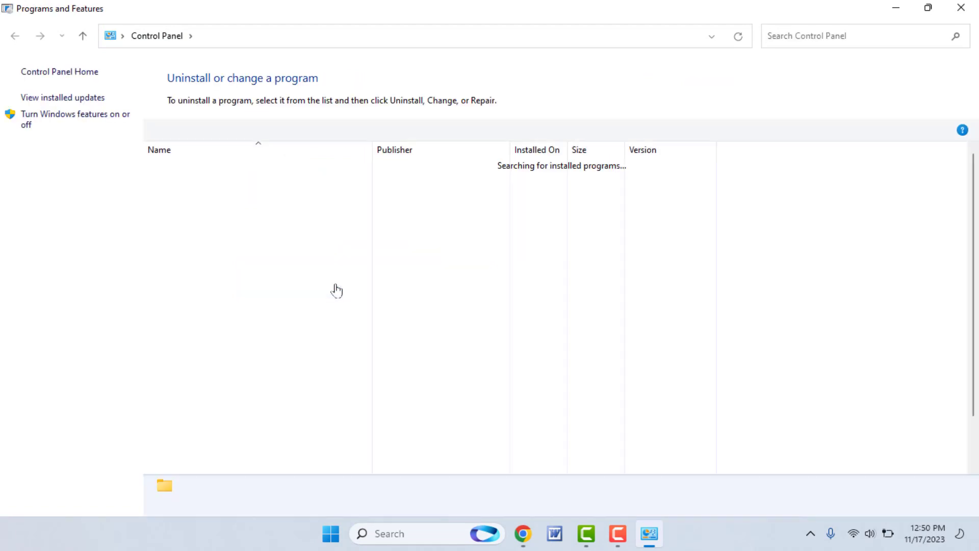
{"action": "left_click", "coordinate": [252, 236]}
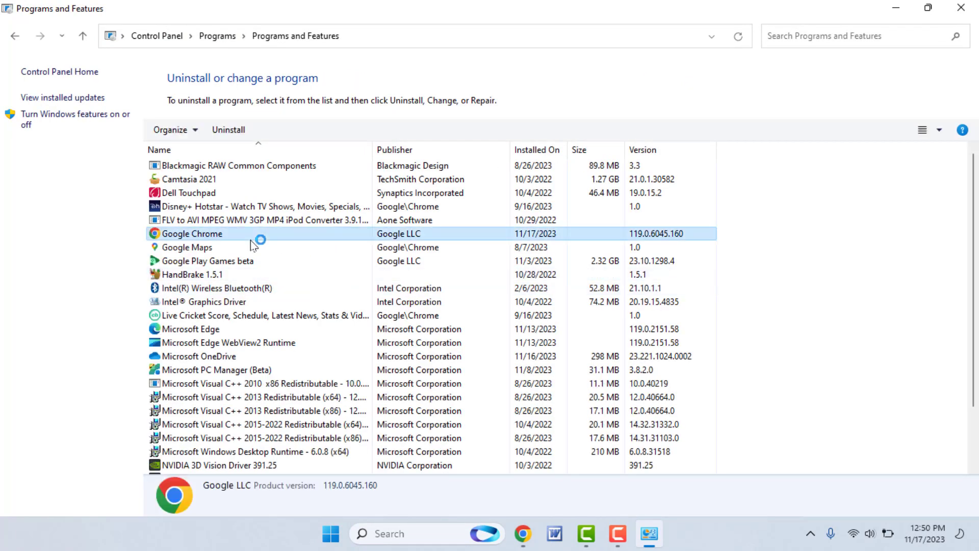
{"action": "left_click", "coordinate": [226, 135]}
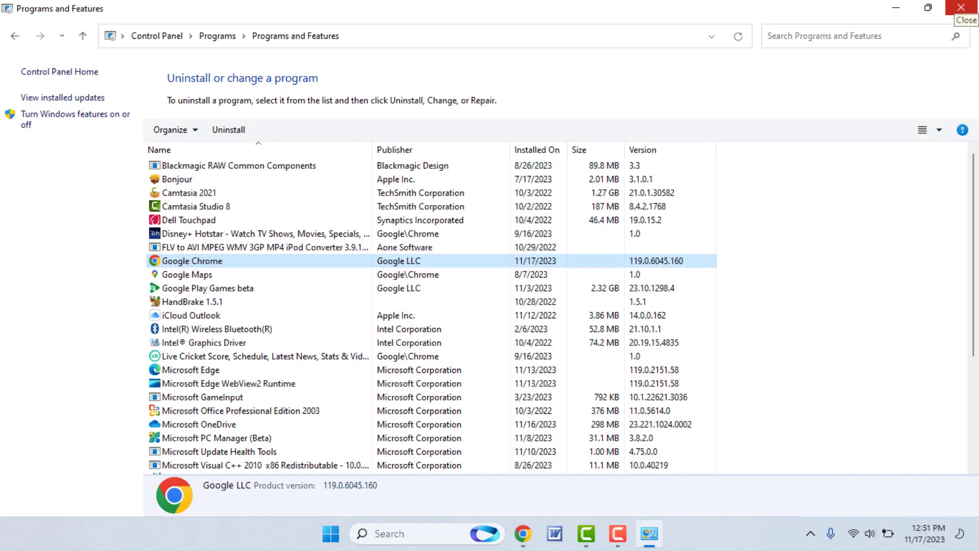
{"action": "left_click", "coordinate": [960, 7]}
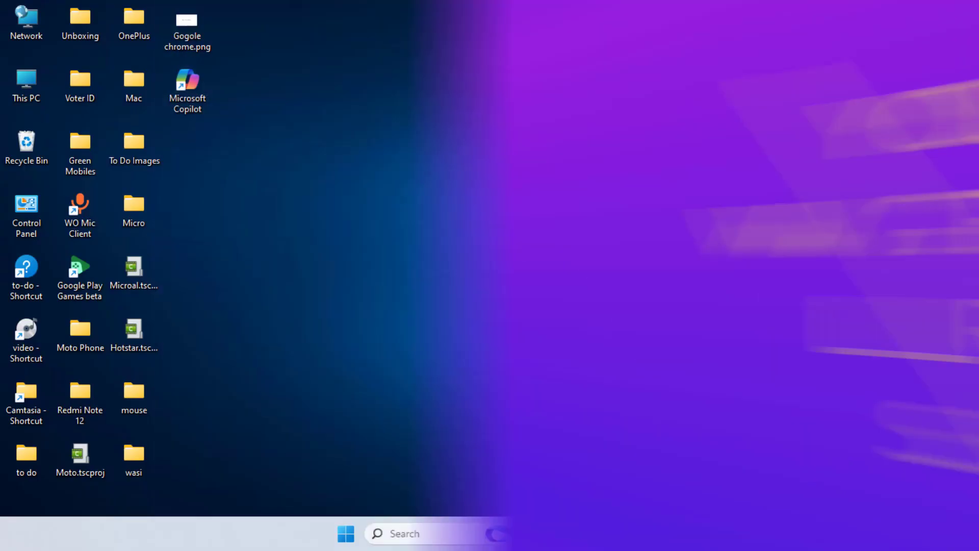